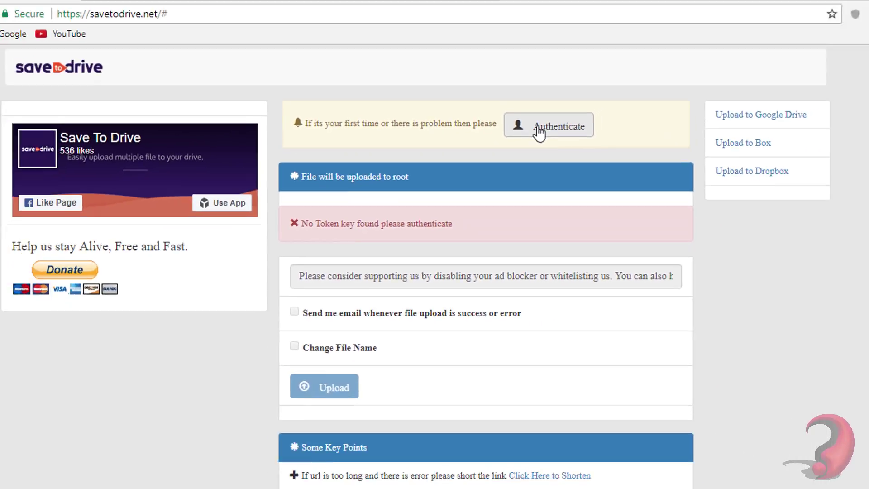
Sign in to Google with the account e-mail and password, then authenticate Save to Drive with it.
{"action": "left_click", "coordinate": [561, 100]}
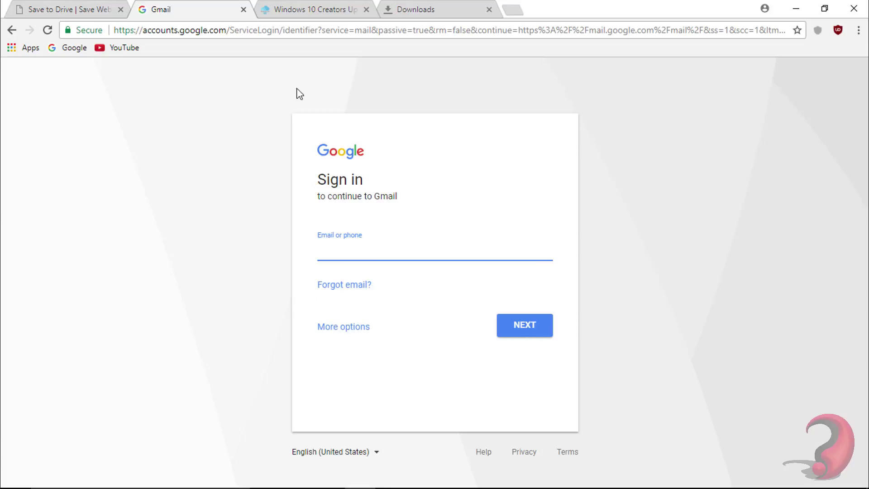
{"action": "type", "text": "username"}
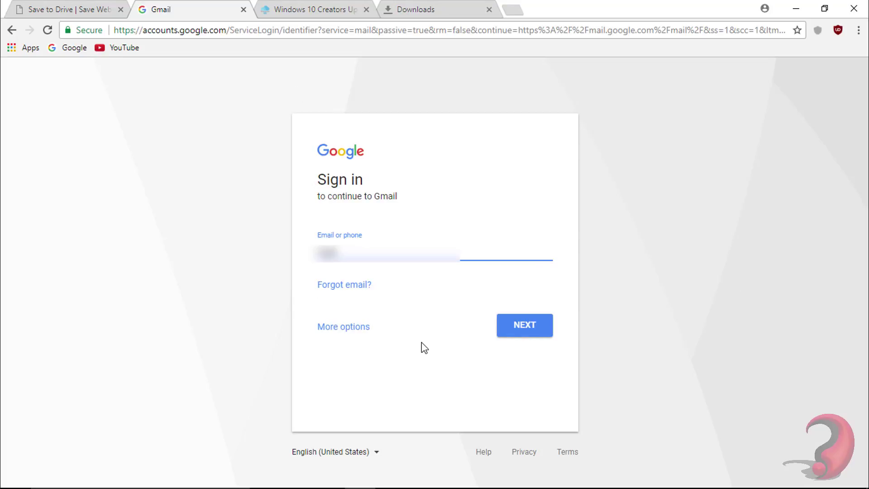
{"action": "key", "text": "Return"}
{"action": "type", "text": "***"}
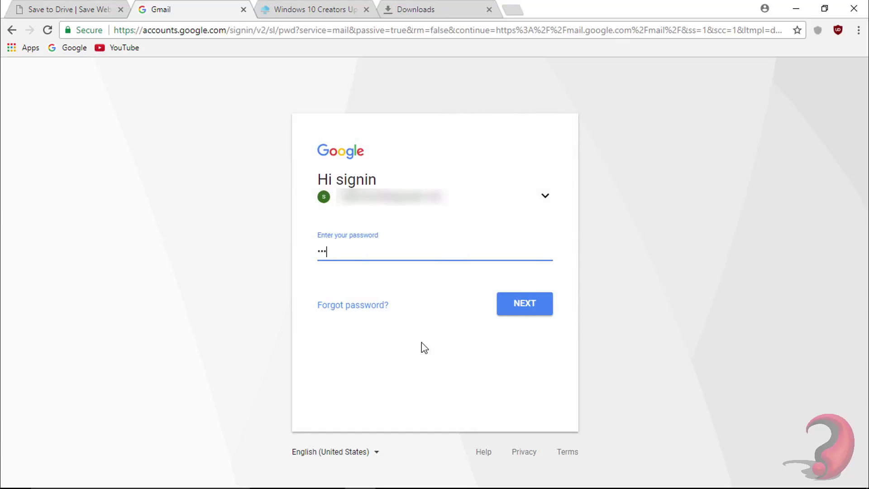
{"action": "type", "text": "****"}
{"action": "key", "text": "Return"}
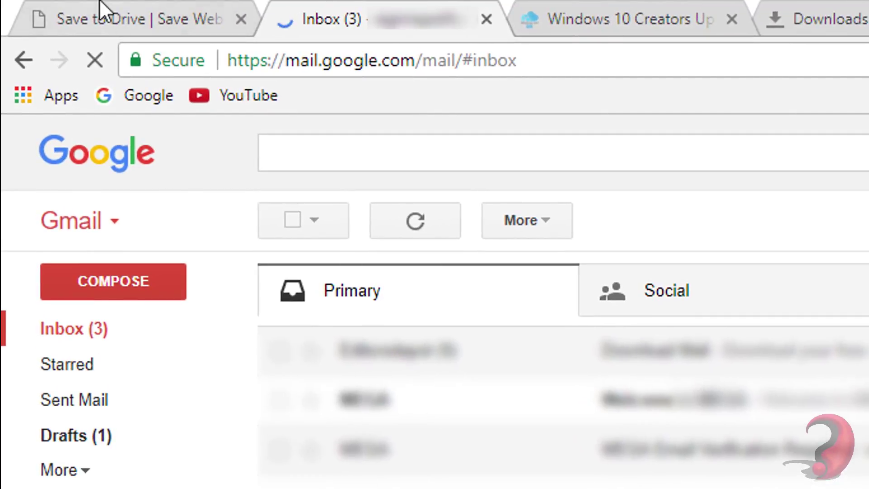
{"action": "left_click", "coordinate": [88, 6]}
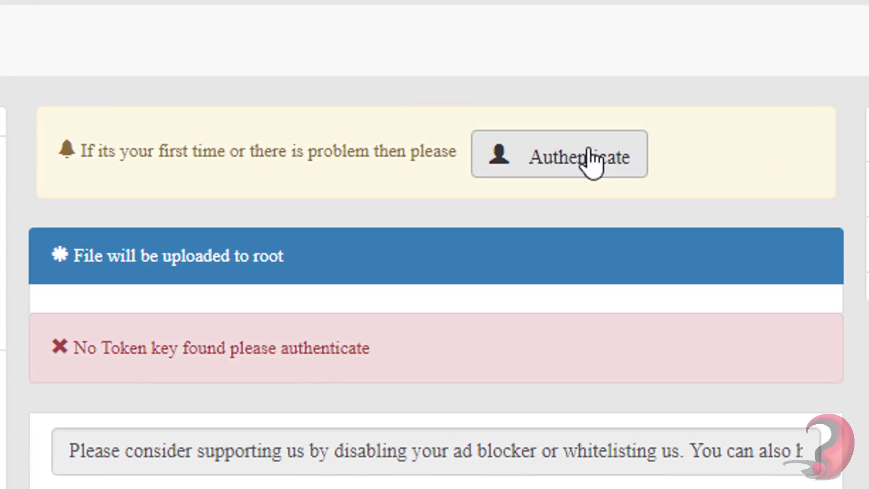
{"action": "left_click", "coordinate": [592, 160]}
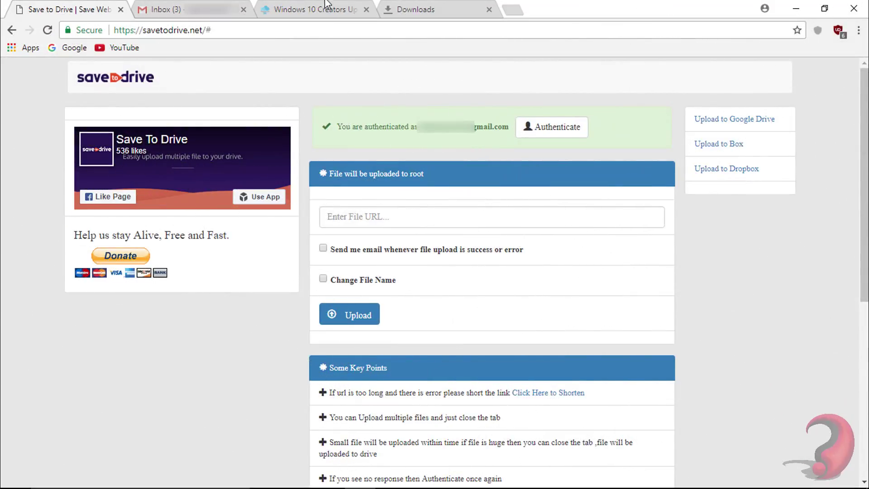
Open the Standard edition ISO downloads on windowsiso.net and scroll to the English x64 row.
{"action": "left_click", "coordinate": [323, 5]}
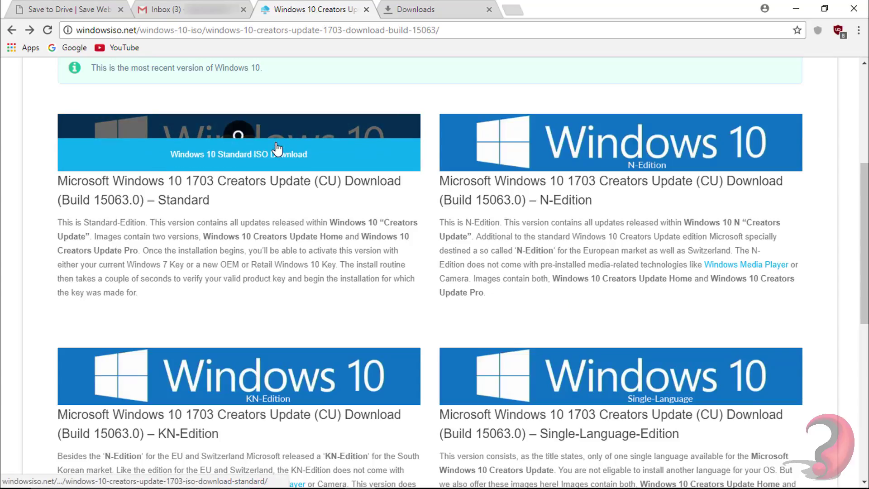
{"action": "left_click", "coordinate": [275, 148]}
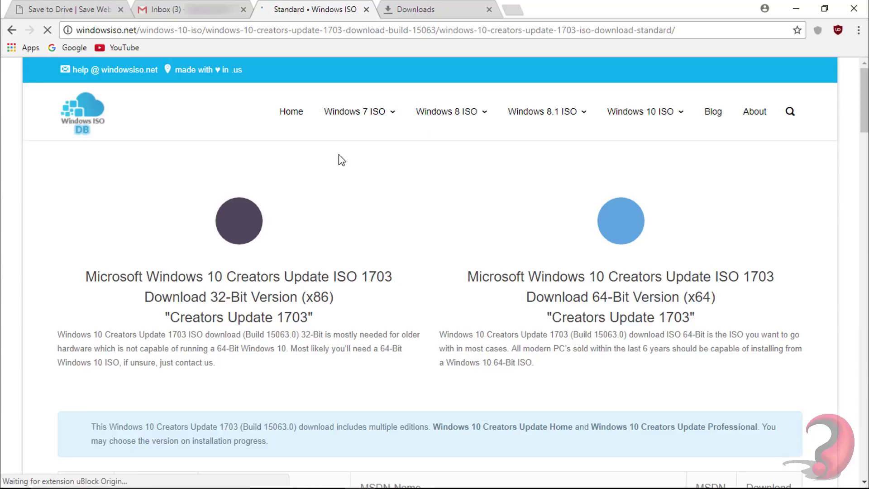
{"action": "scroll", "coordinate": [617, 213], "scroll_direction": "down", "scroll_amount": 2}
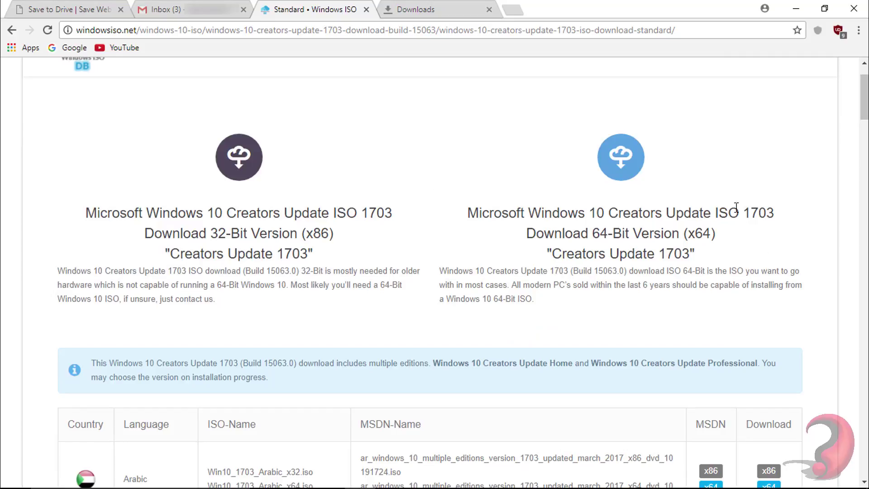
{"action": "scroll", "coordinate": [650, 271], "scroll_direction": "down", "scroll_amount": 10}
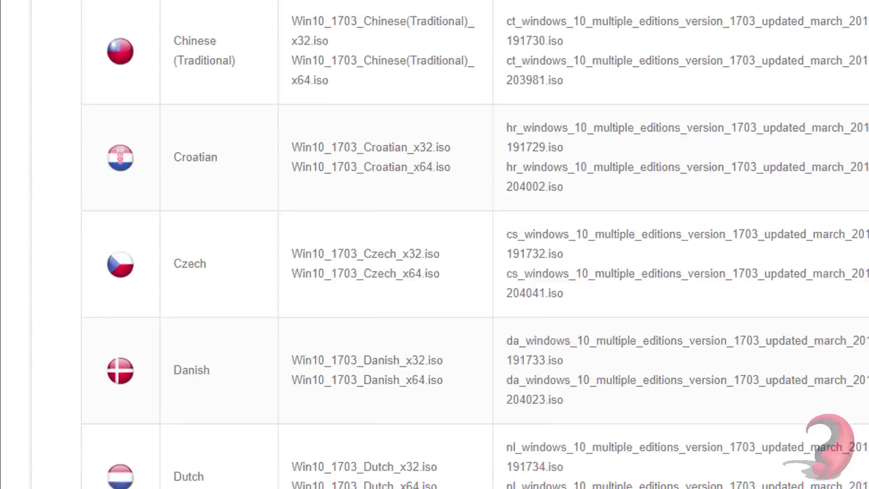
{"action": "scroll", "coordinate": [453, 272], "scroll_direction": "down", "scroll_amount": 4}
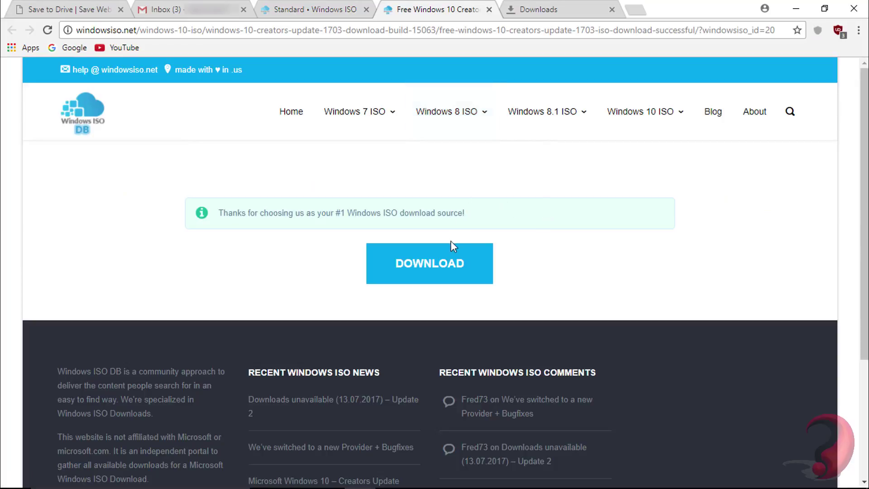
Start the Win10_1703_English_x64.iso download, pause it at 976 KB, and copy its direct link.
{"action": "left_click", "coordinate": [444, 268]}
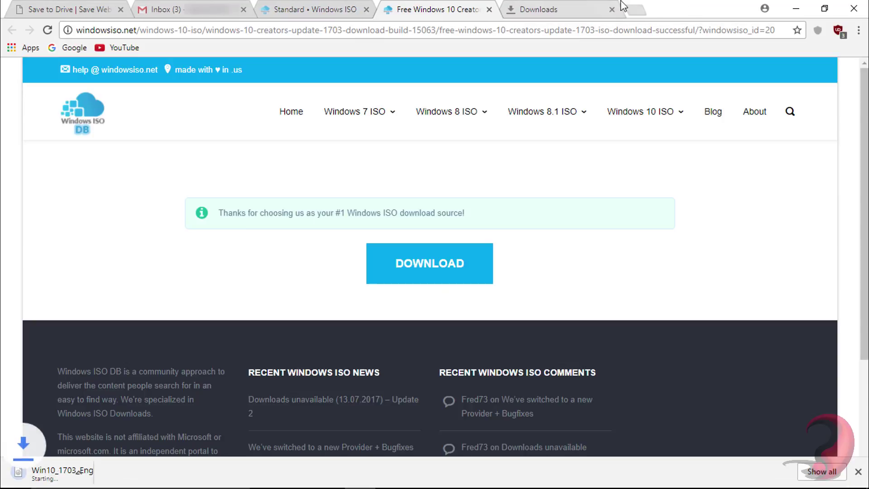
{"action": "left_click", "coordinate": [590, 4]}
{"action": "left_click", "coordinate": [310, 214]}
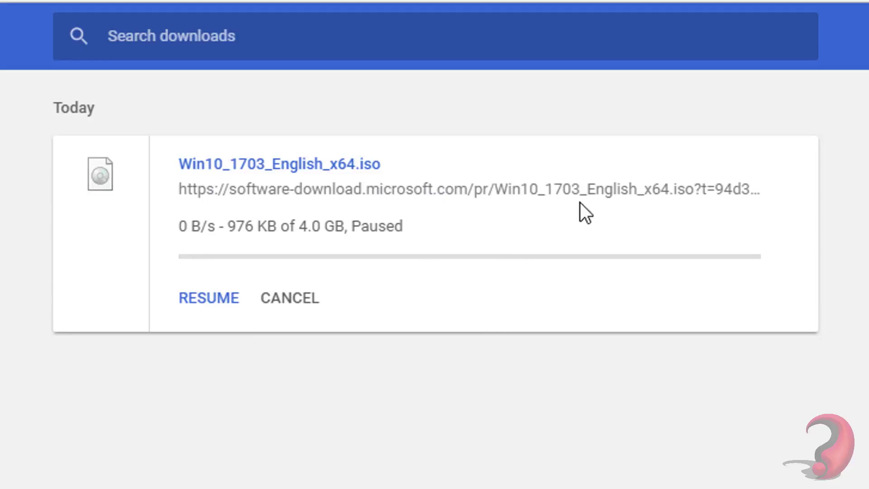
{"action": "right_click", "coordinate": [508, 185]}
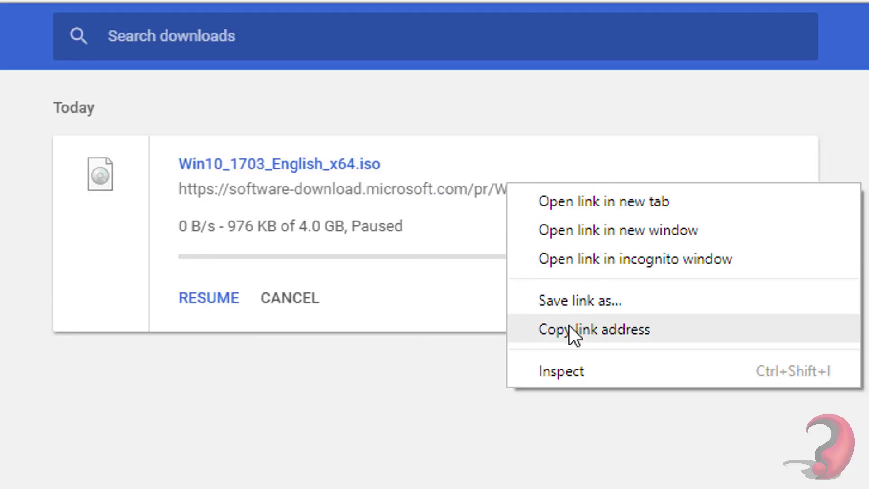
{"action": "left_click", "coordinate": [557, 308]}
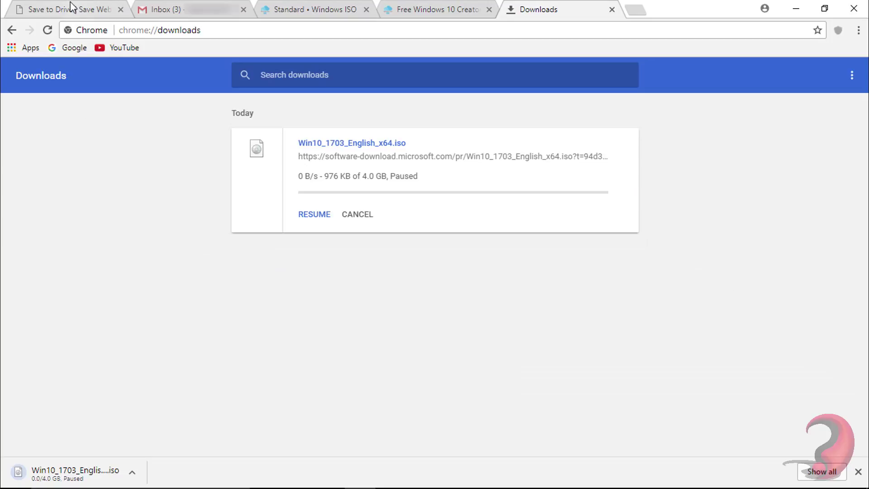
Paste the ISO download link into Save to Drive and enable a custom Windows 10 Creators file name.
{"action": "left_click", "coordinate": [71, 9]}
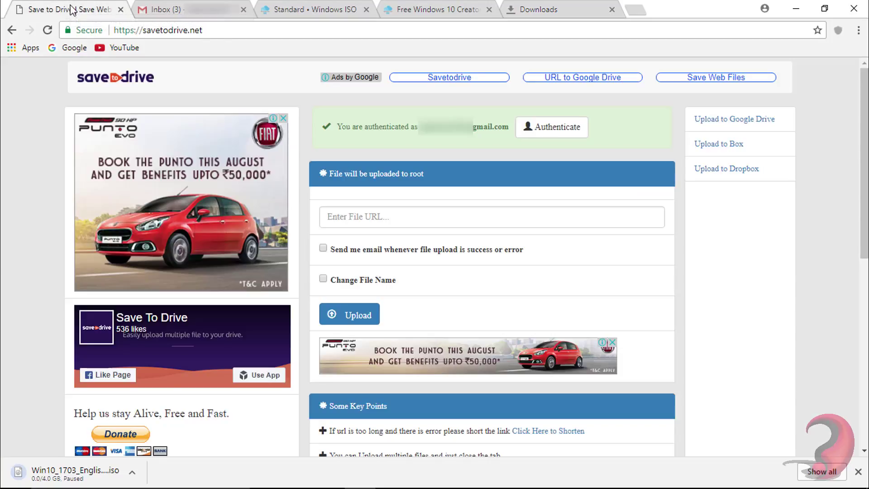
{"action": "right_click", "coordinate": [408, 219]}
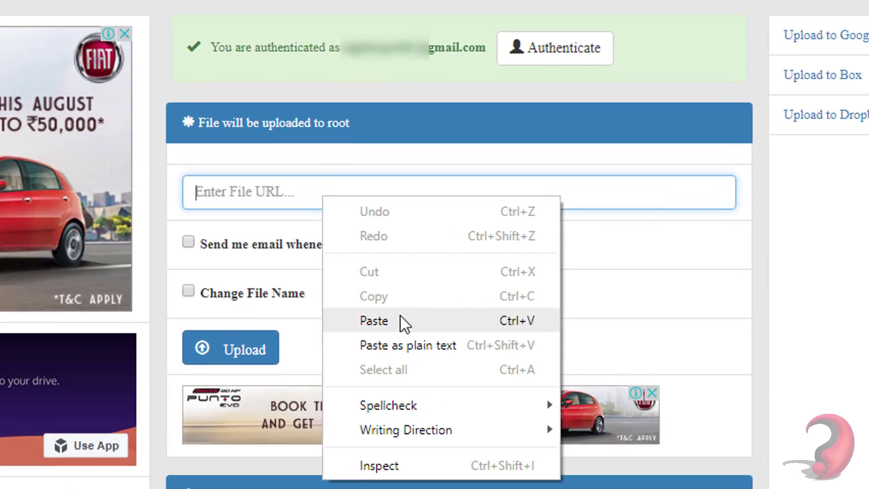
{"action": "left_click", "coordinate": [374, 320]}
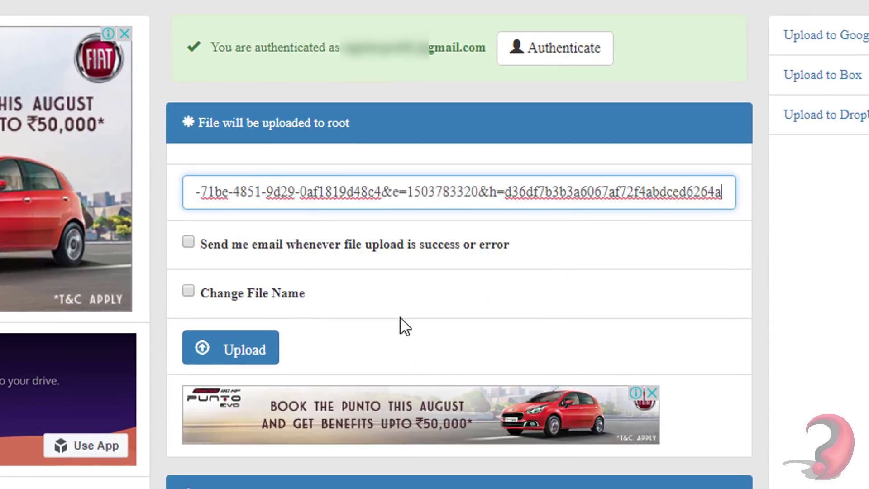
{"action": "left_click", "coordinate": [189, 289]}
{"action": "left_click", "coordinate": [313, 331]}
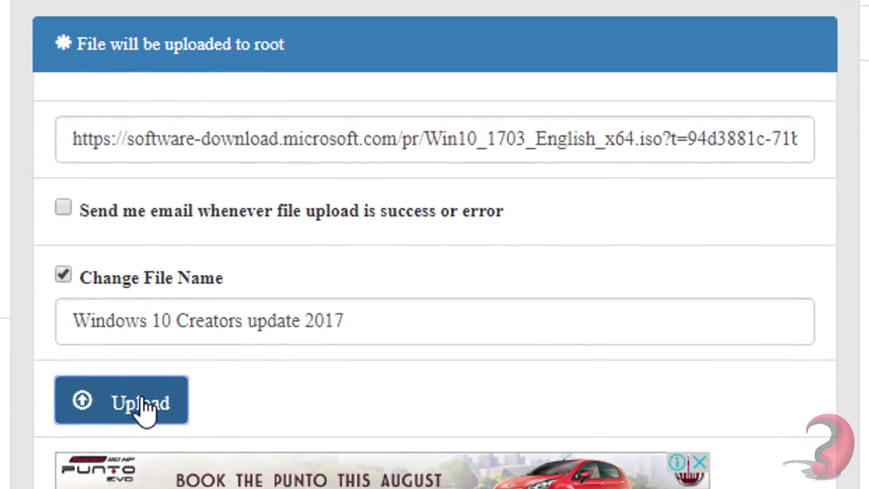
Upload the ISO to the Drive root and watch it complete at 4 GB, 100%.
{"action": "left_click", "coordinate": [147, 441]}
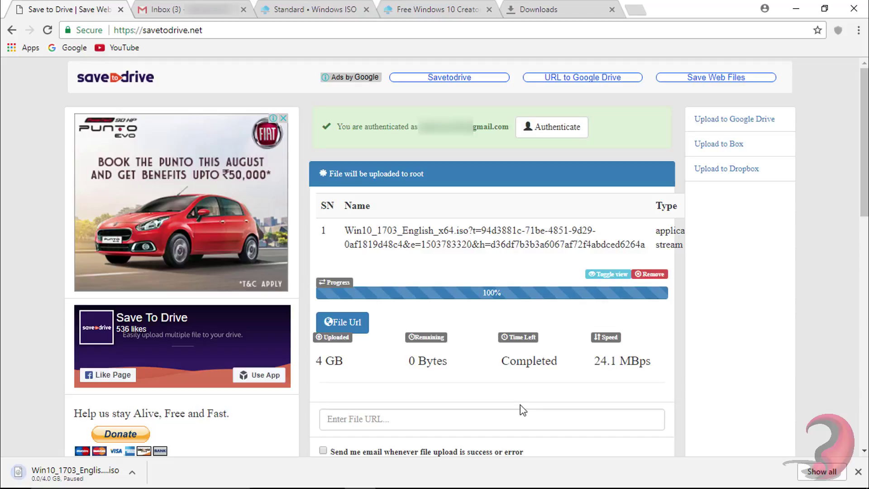
{"action": "scroll", "coordinate": [532, 391], "scroll_direction": "down", "scroll_amount": 4}
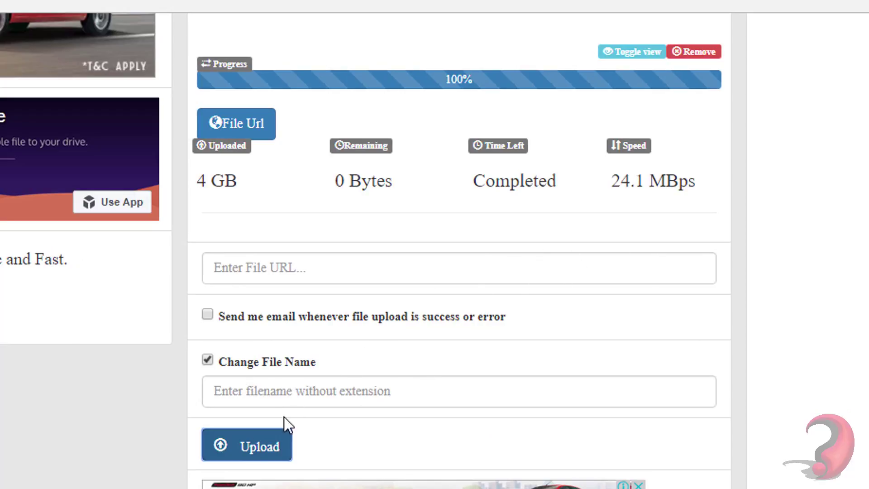
{"action": "scroll", "coordinate": [488, 335], "scroll_direction": "up", "scroll_amount": 5}
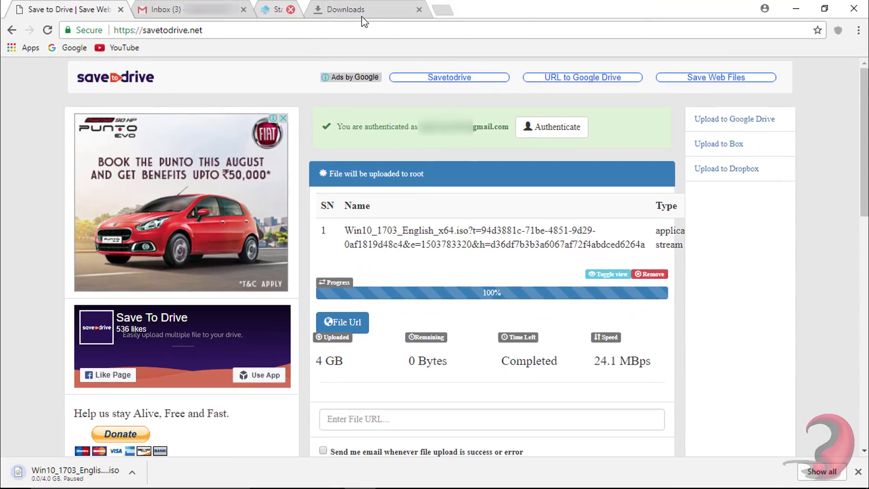
Close Save to Drive and open Google Drive from the Google apps grid.
{"action": "left_click", "coordinate": [121, 10]}
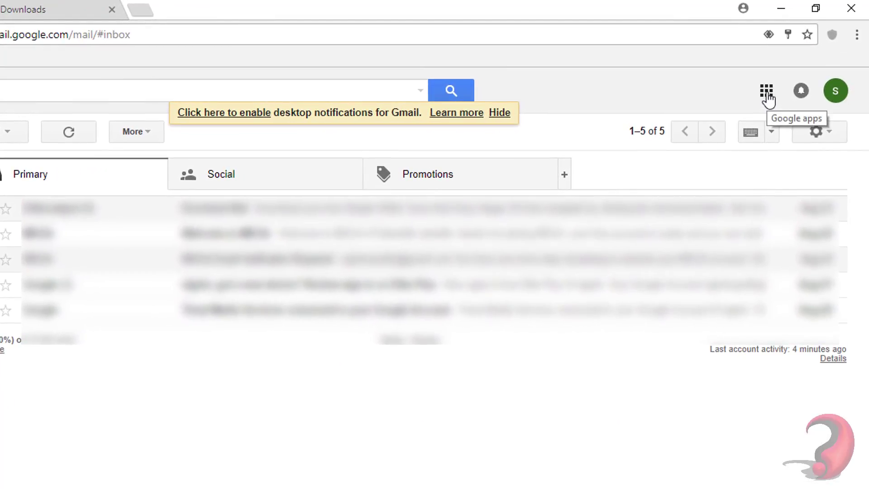
{"action": "left_click", "coordinate": [784, 78]}
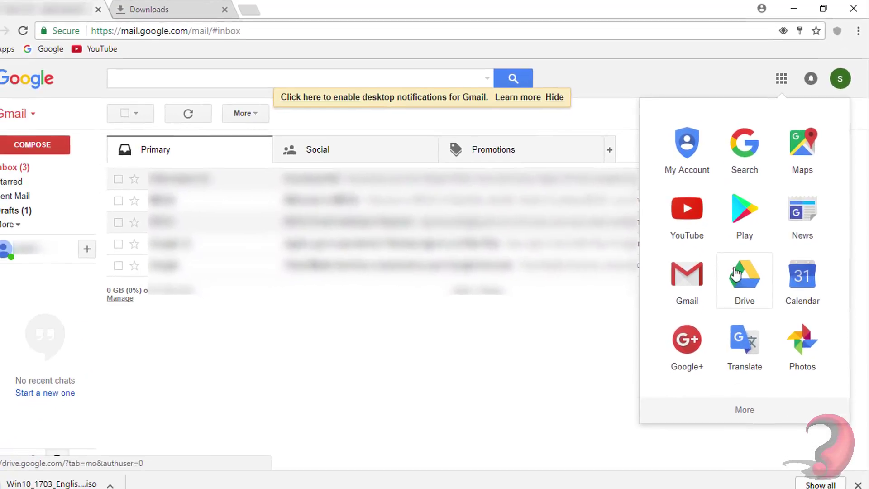
{"action": "left_click", "coordinate": [723, 321]}
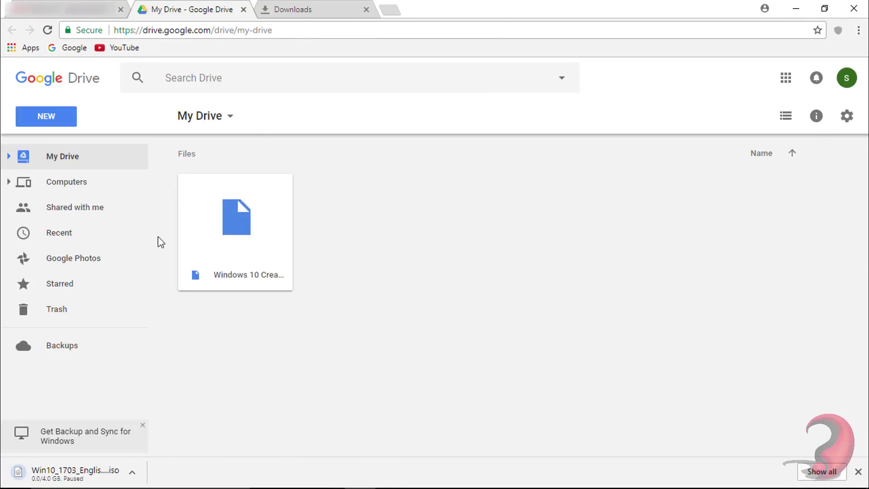
Download Windows 10 Creators update 2017.bin from Drive, bypassing the virus-scan warning.
{"action": "left_click", "coordinate": [245, 227]}
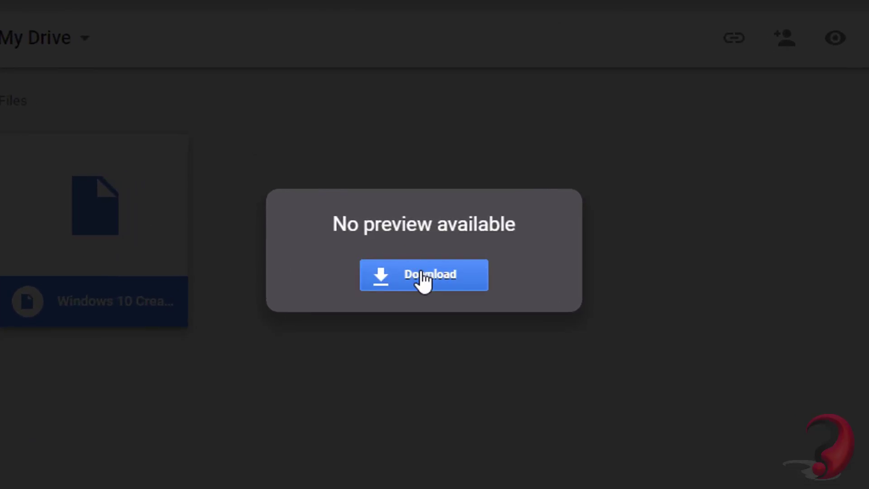
{"action": "left_click", "coordinate": [422, 275]}
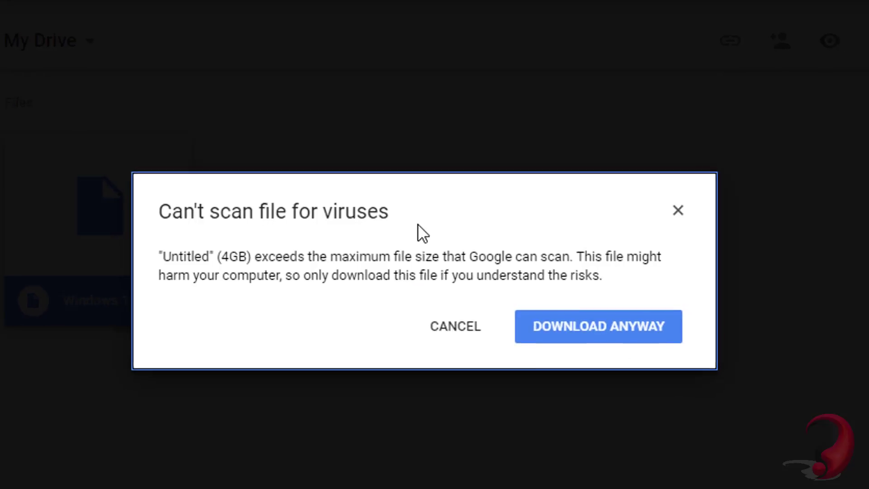
{"action": "left_click", "coordinate": [647, 330]}
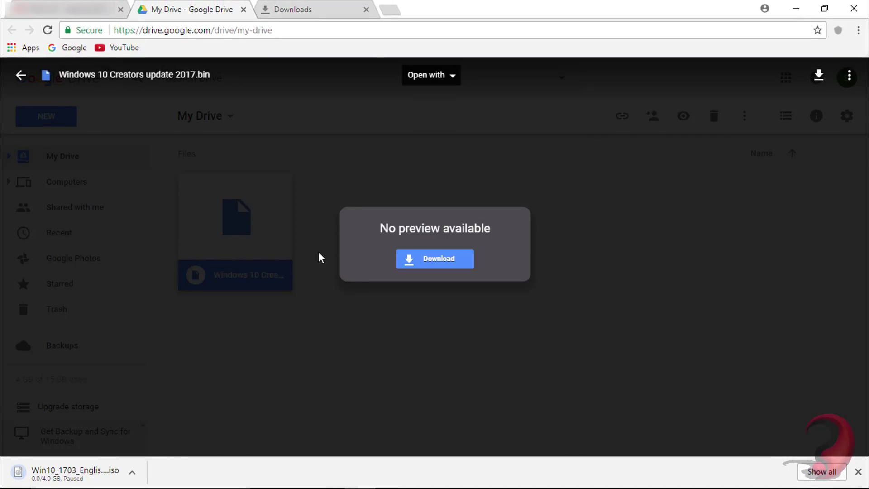
Cancel and remove the paused ISO and .bin downloads, then close Downloads and the file preview.
{"action": "left_click", "coordinate": [326, 7]}
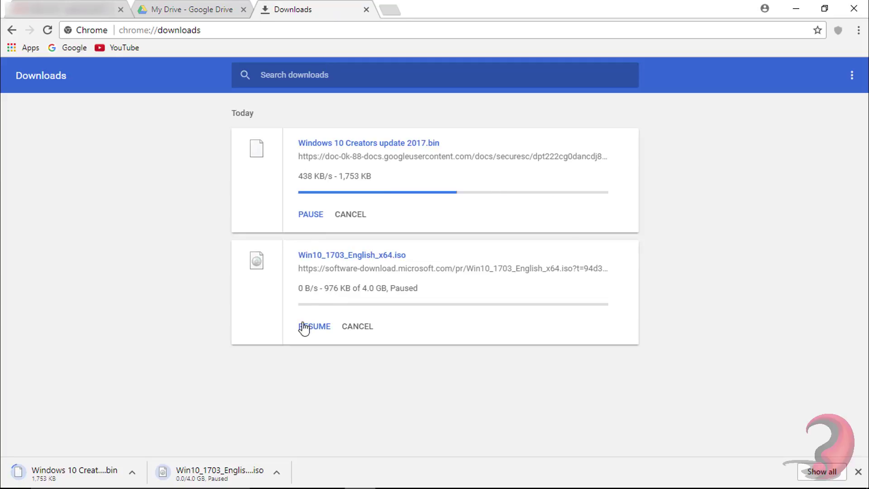
{"action": "left_click", "coordinate": [357, 326]}
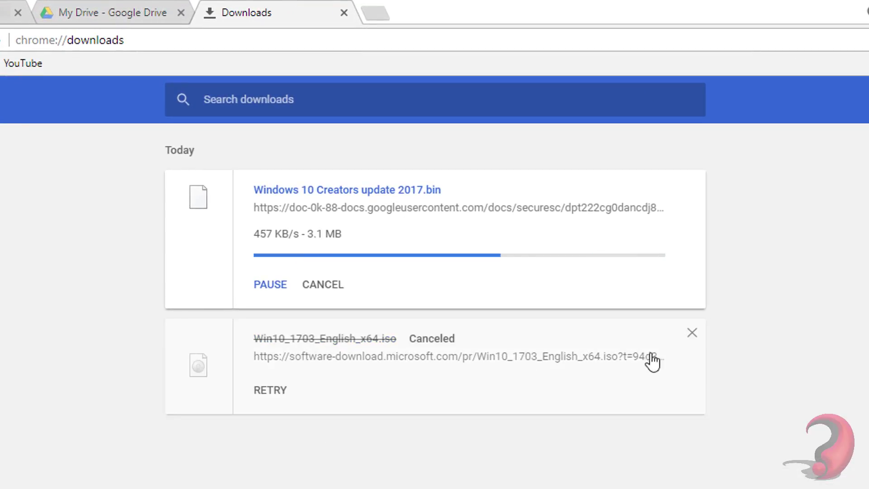
{"action": "left_click", "coordinate": [691, 334]}
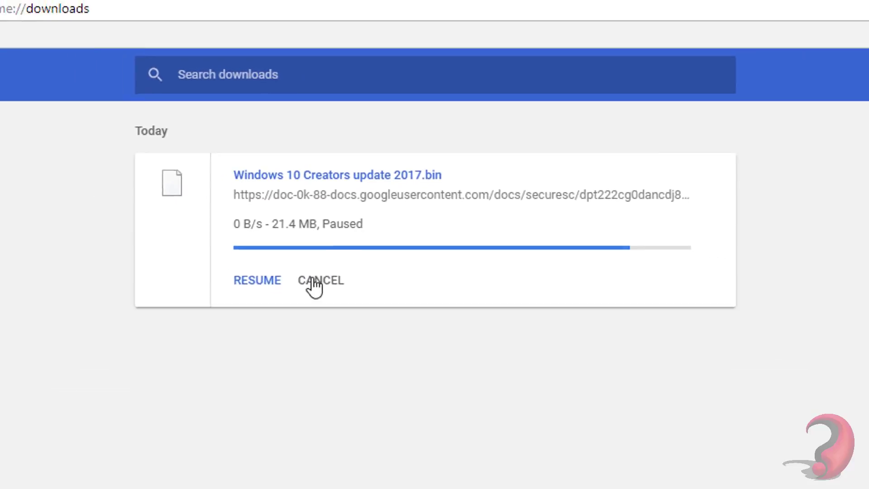
{"action": "left_click", "coordinate": [266, 353]}
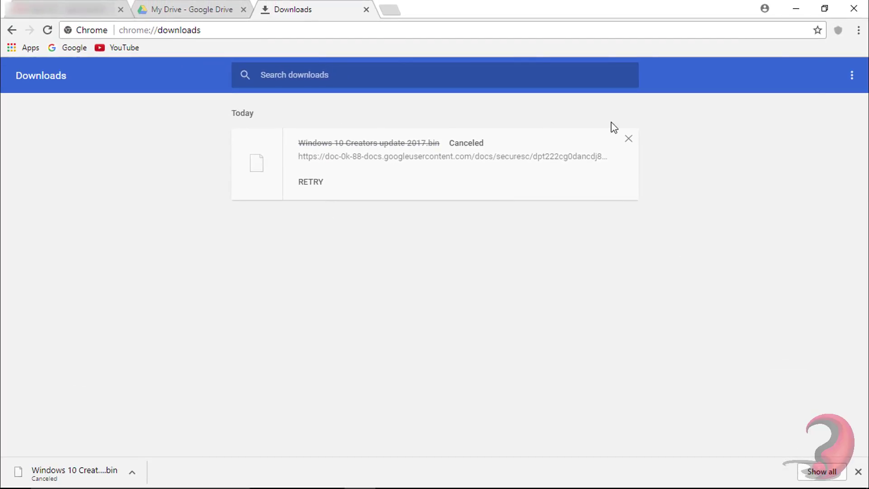
{"action": "left_click", "coordinate": [628, 139]}
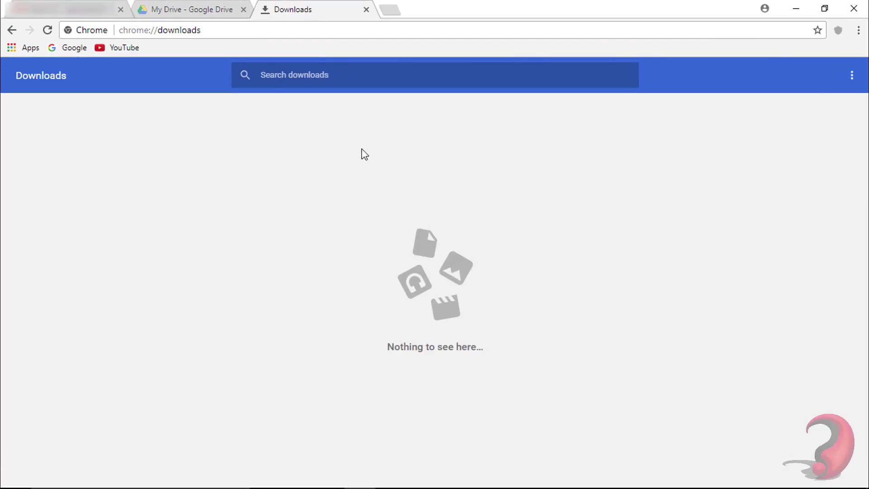
{"action": "left_click", "coordinate": [366, 9]}
{"action": "left_click", "coordinate": [21, 76]}
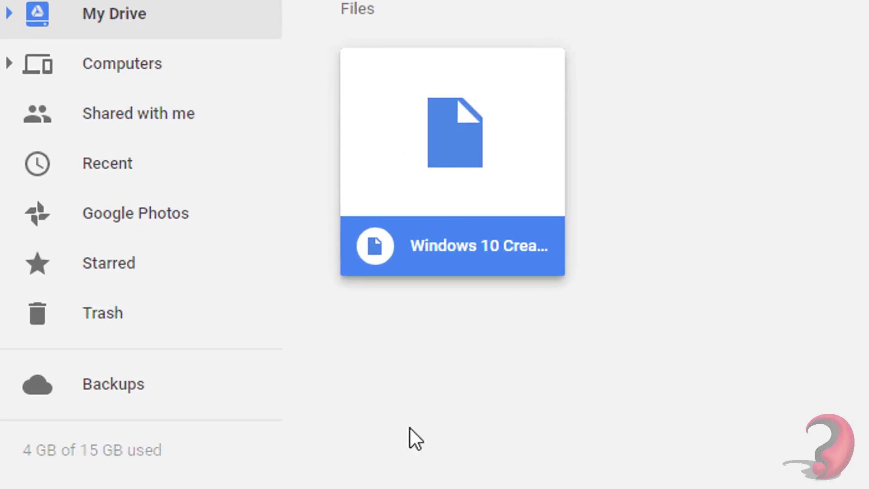
{"action": "mouse_move", "coordinate": [35, 385]}
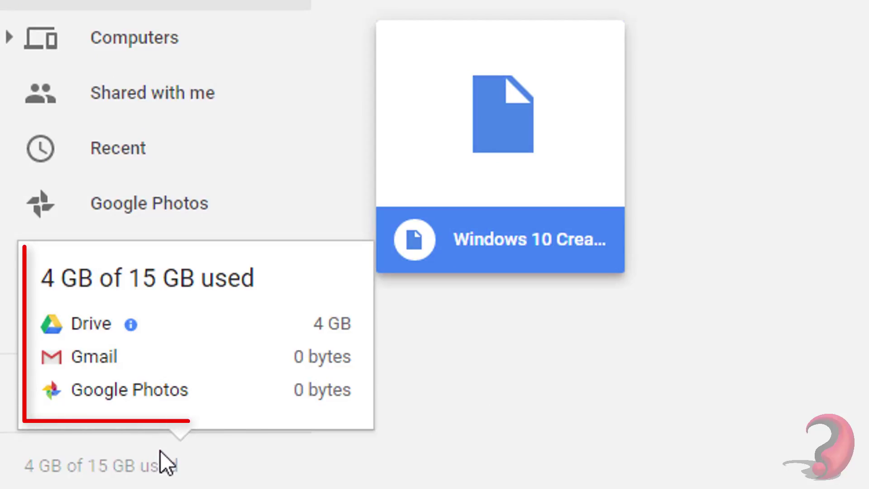